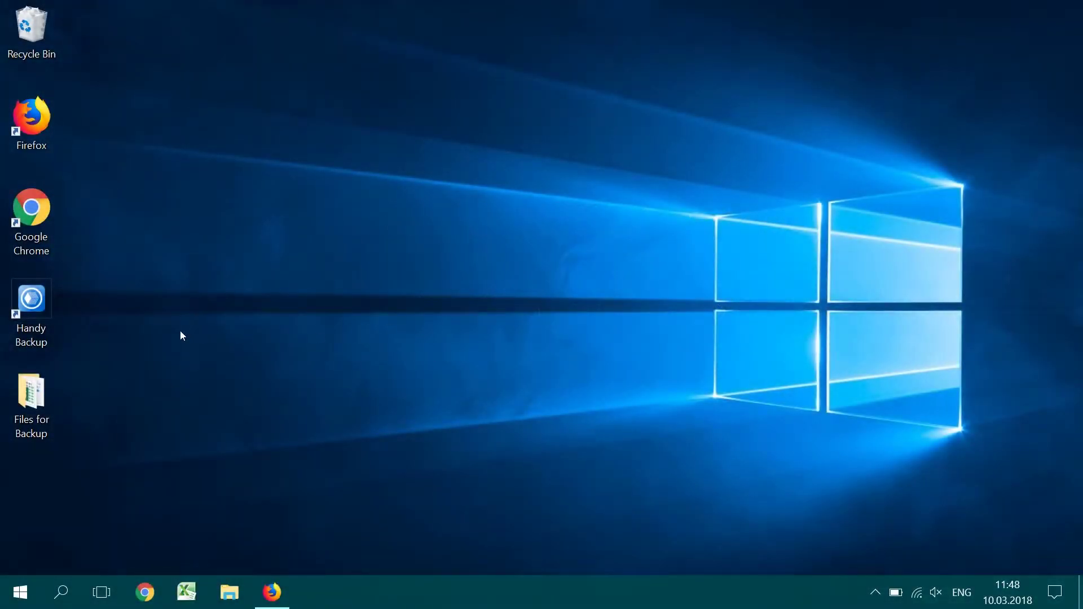
Launch Handy Backup and start a new task with the Backup type selected.
double_click(34, 300)
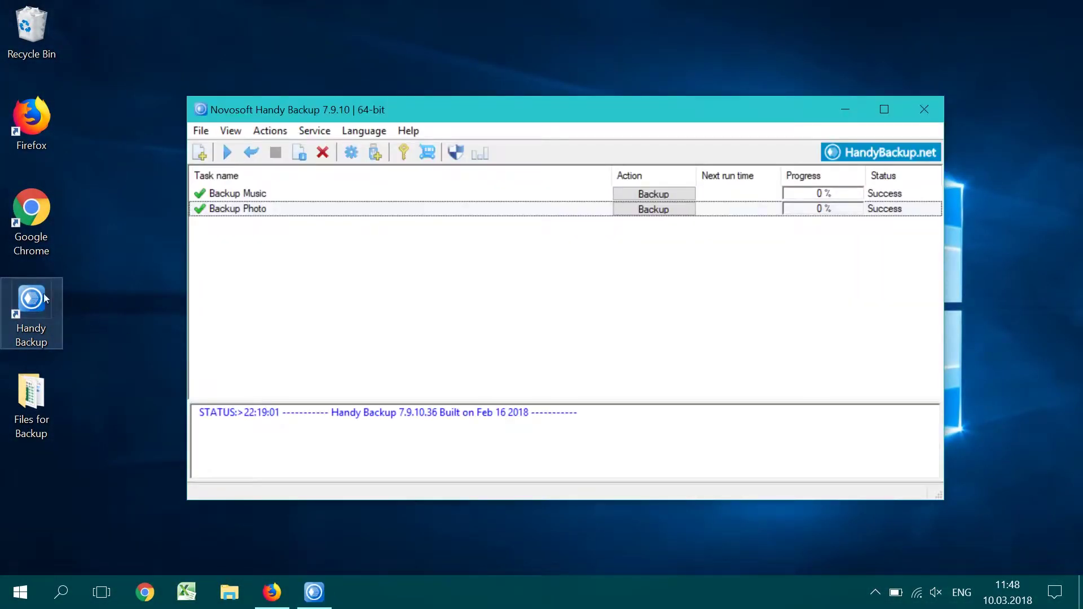
left_click(200, 131)
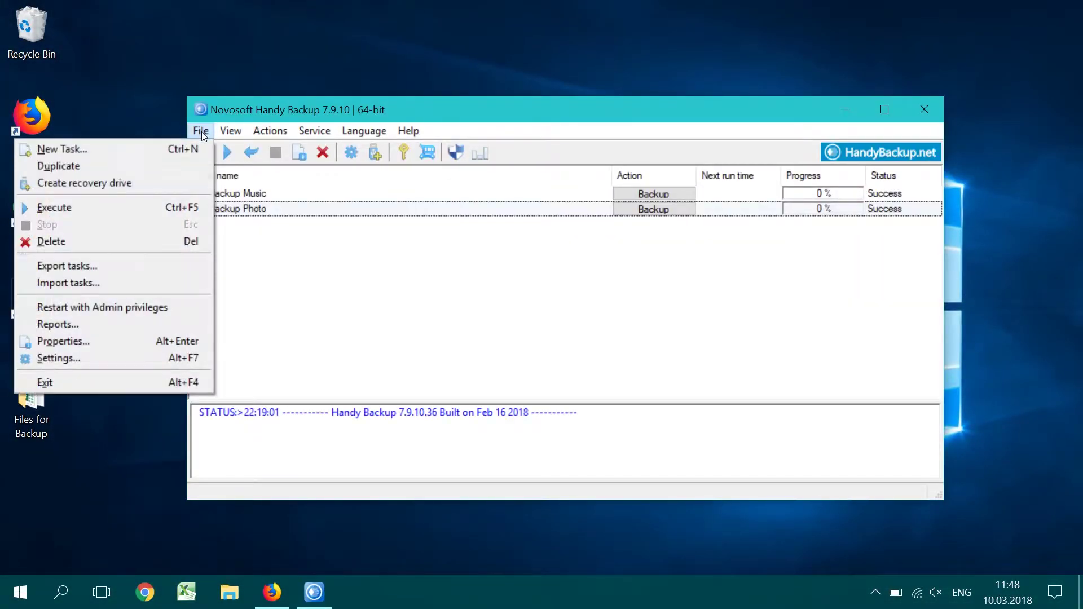
left_click(178, 147)
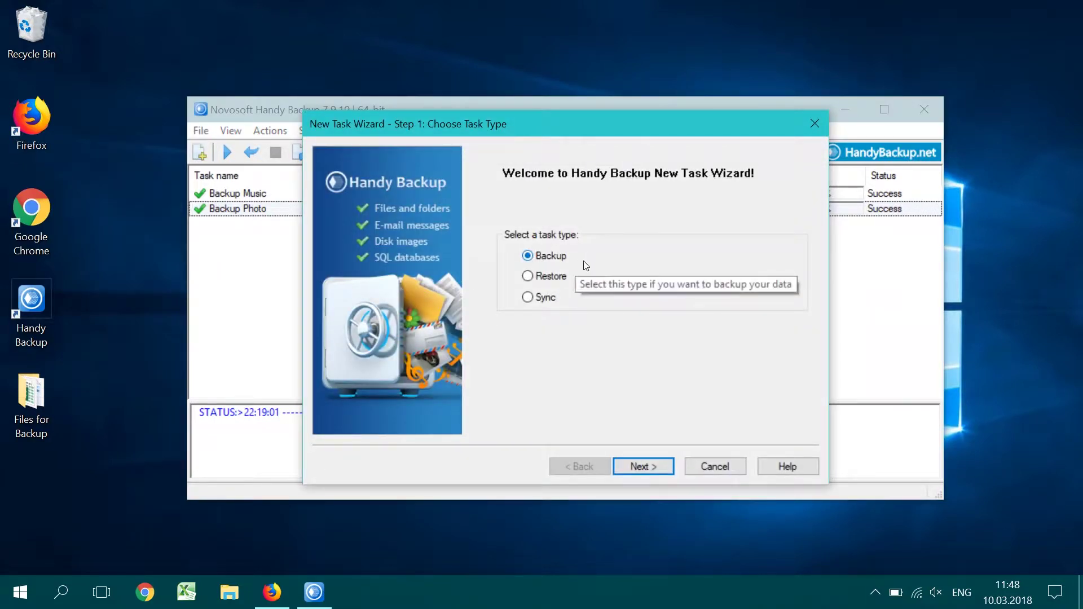
Add User Folders > My Desktop > Files for Backup to the task's backup set.
left_click(649, 467)
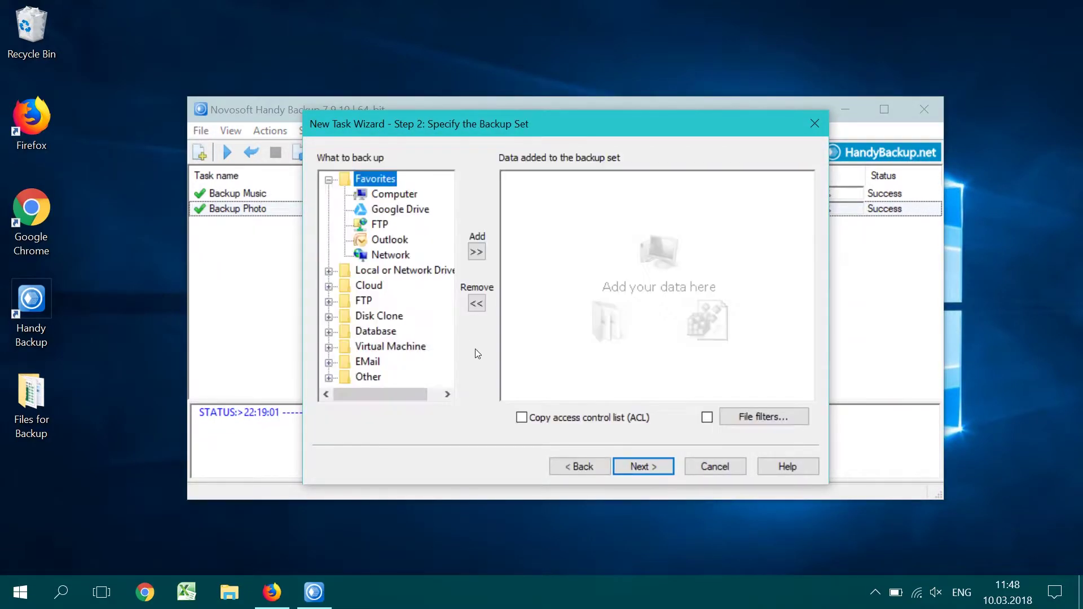
left_click(328, 181)
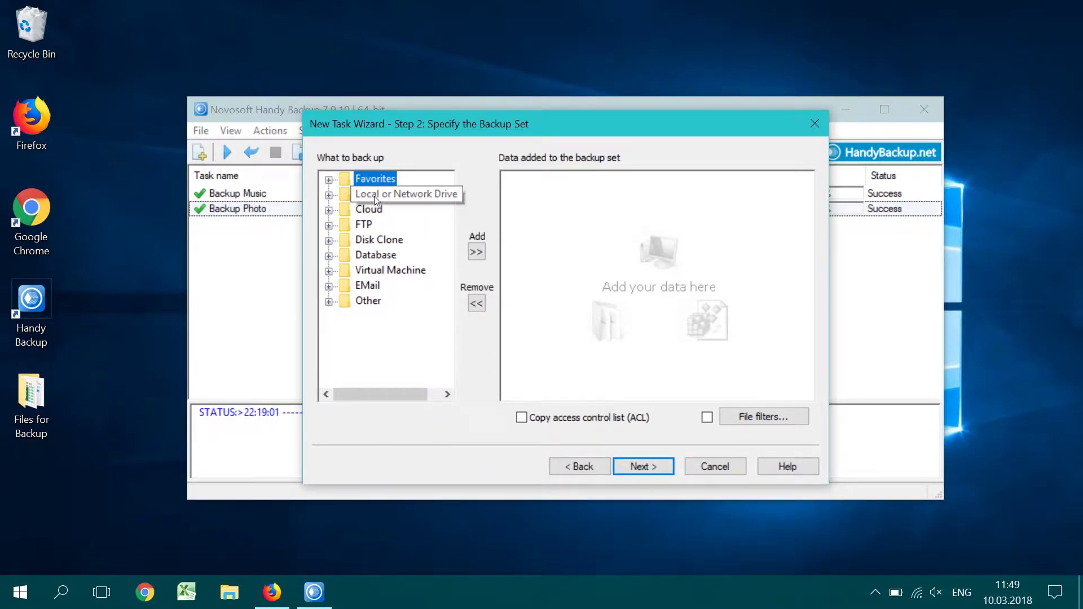
left_click(328, 195)
double_click(396, 240)
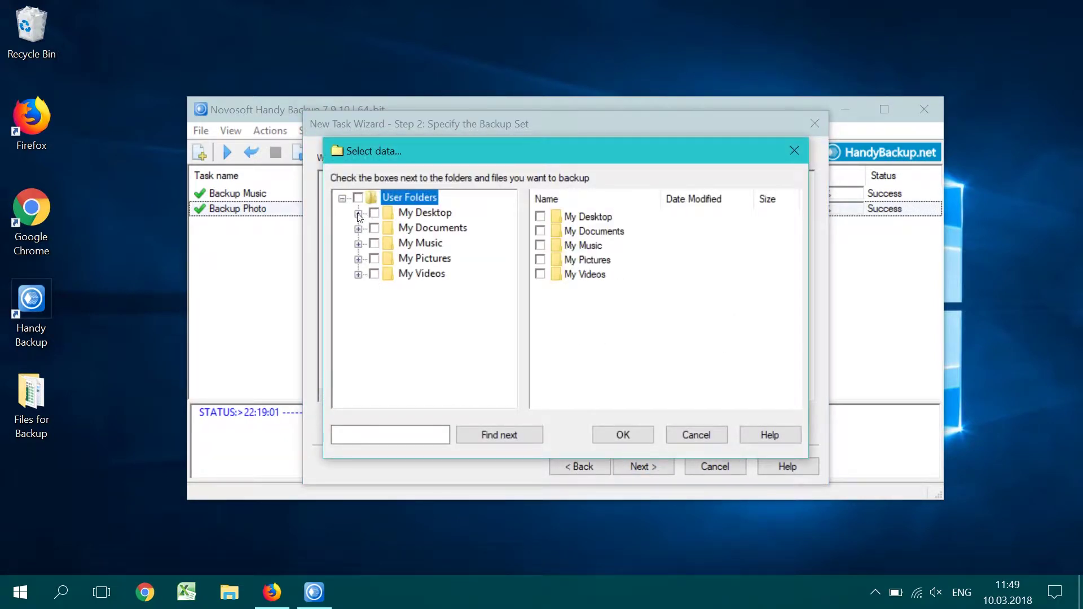
left_click(359, 215)
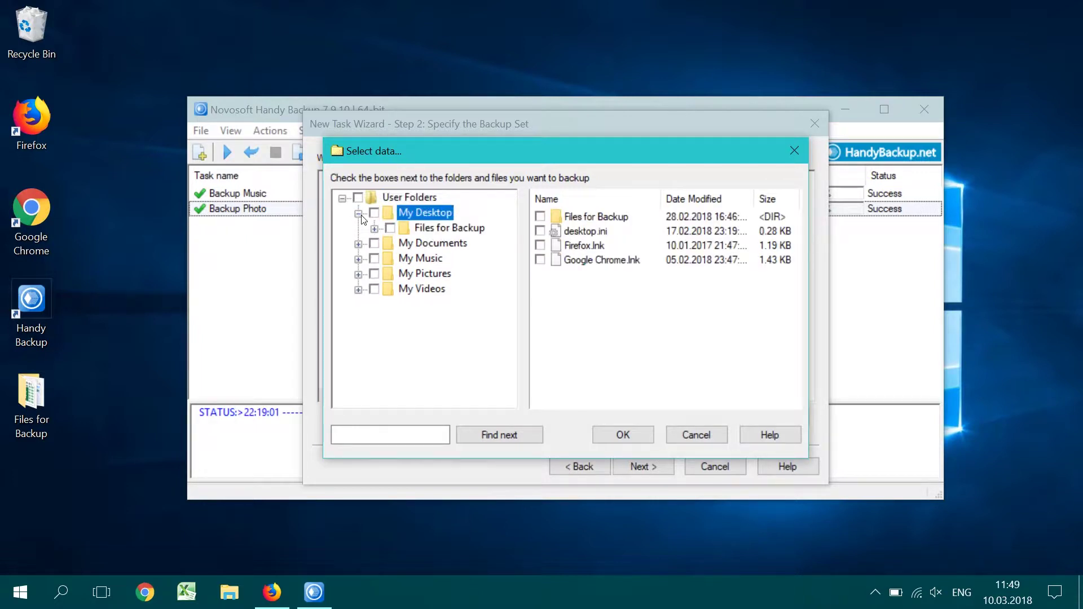
left_click(389, 229)
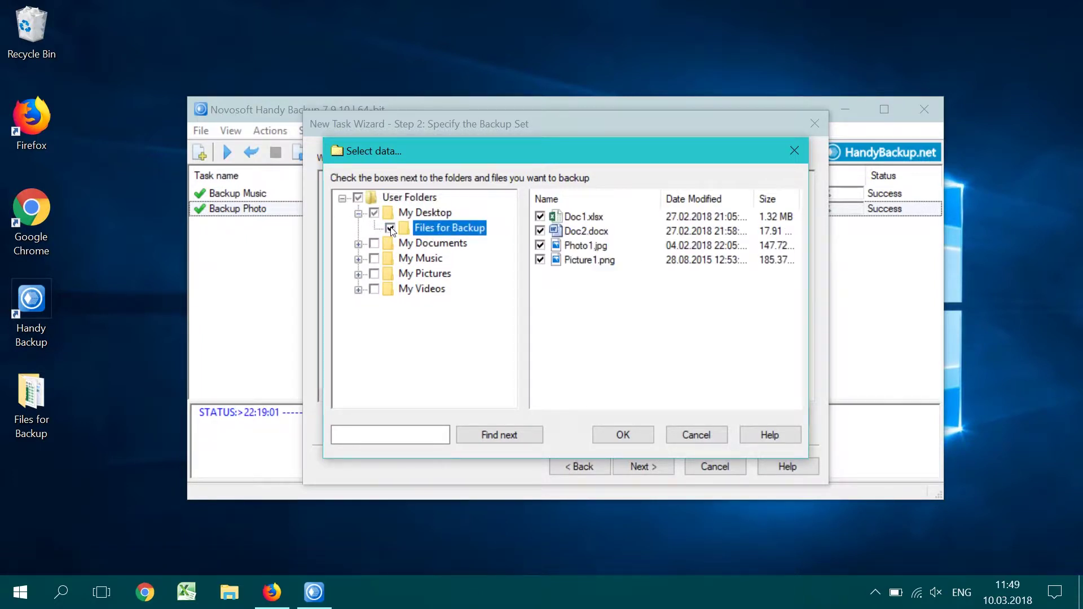
left_click(603, 435)
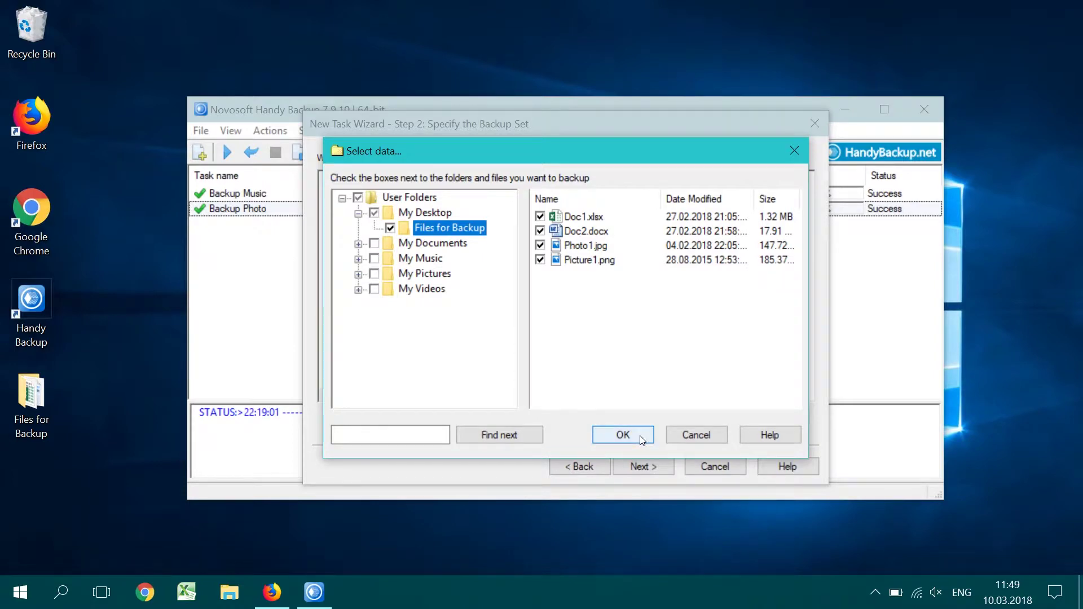
left_click(648, 473)
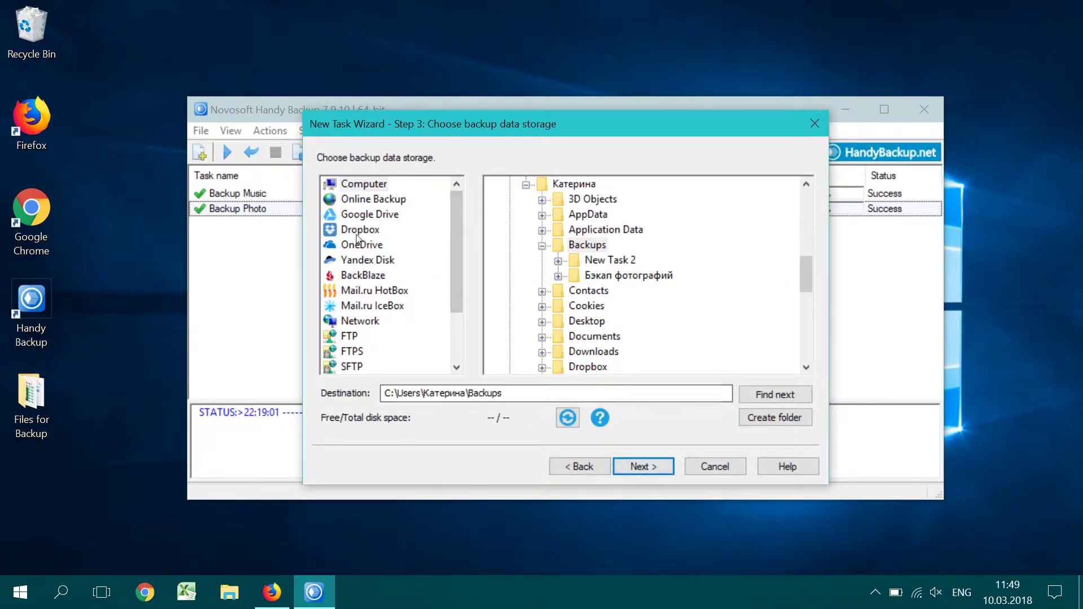
Choose Dropbox as storage and authorise a new Dropbox connection in the browser.
left_click(356, 235)
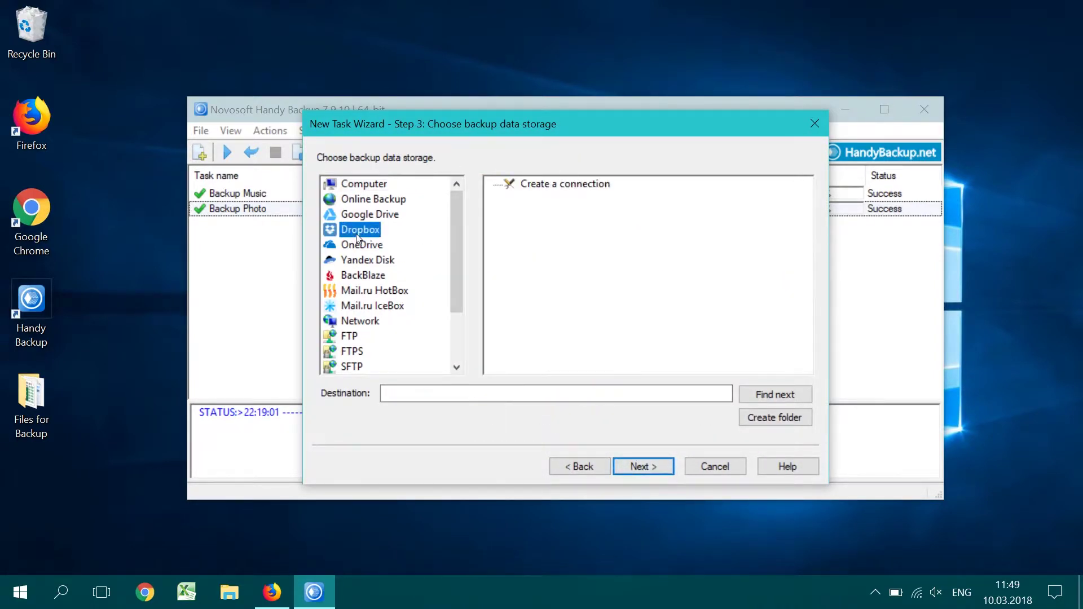
double_click(539, 185)
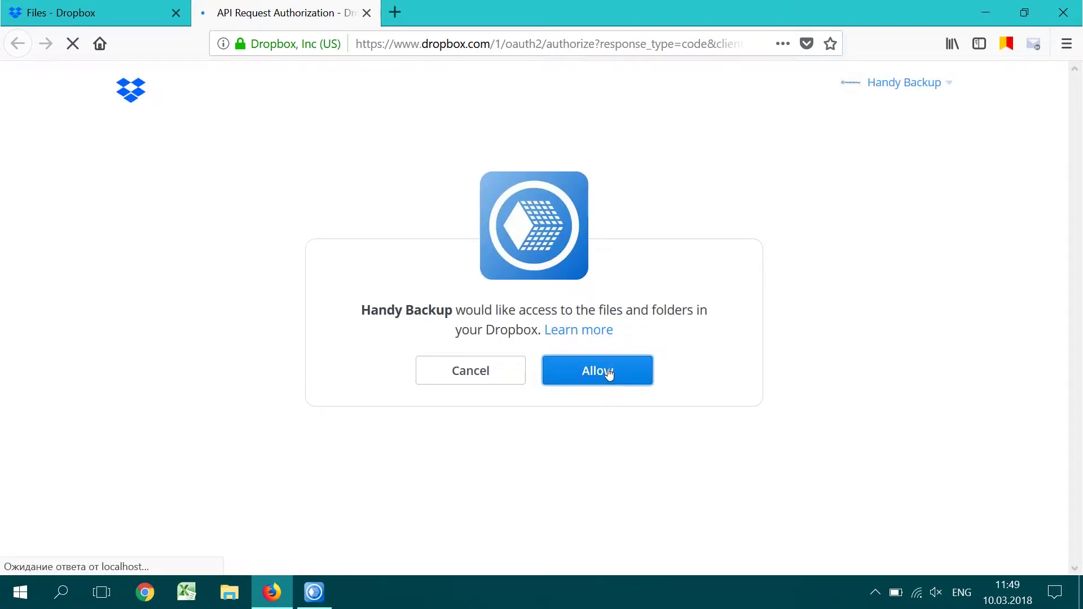
Confirm the Dropbox connection, use Dropbox config.hbl, and keep a full uncompressed, unencrypted backup.
left_click(314, 592)
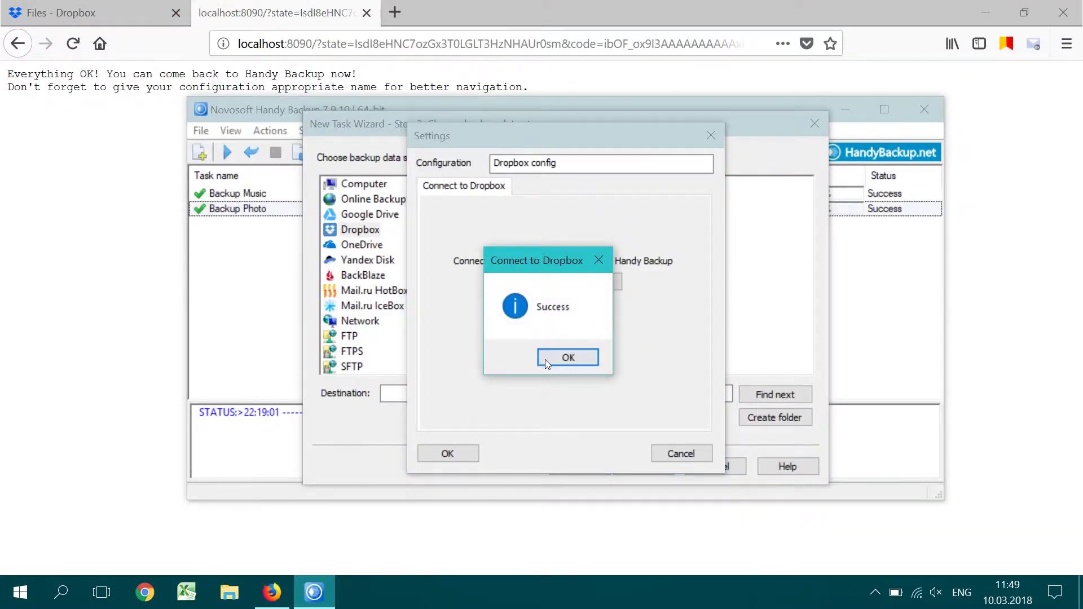
left_click(550, 361)
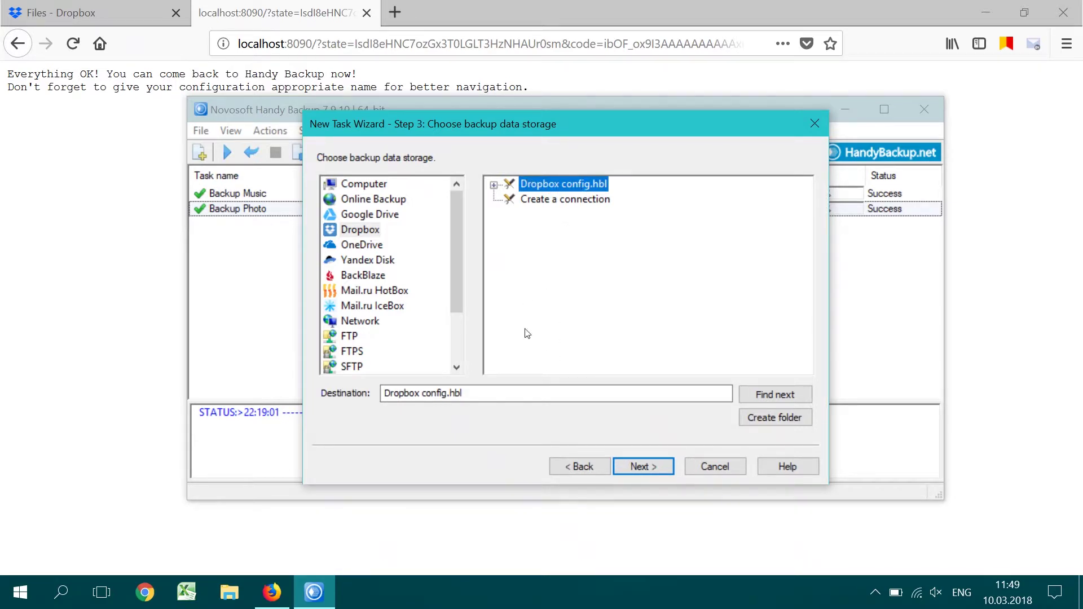
left_click(656, 473)
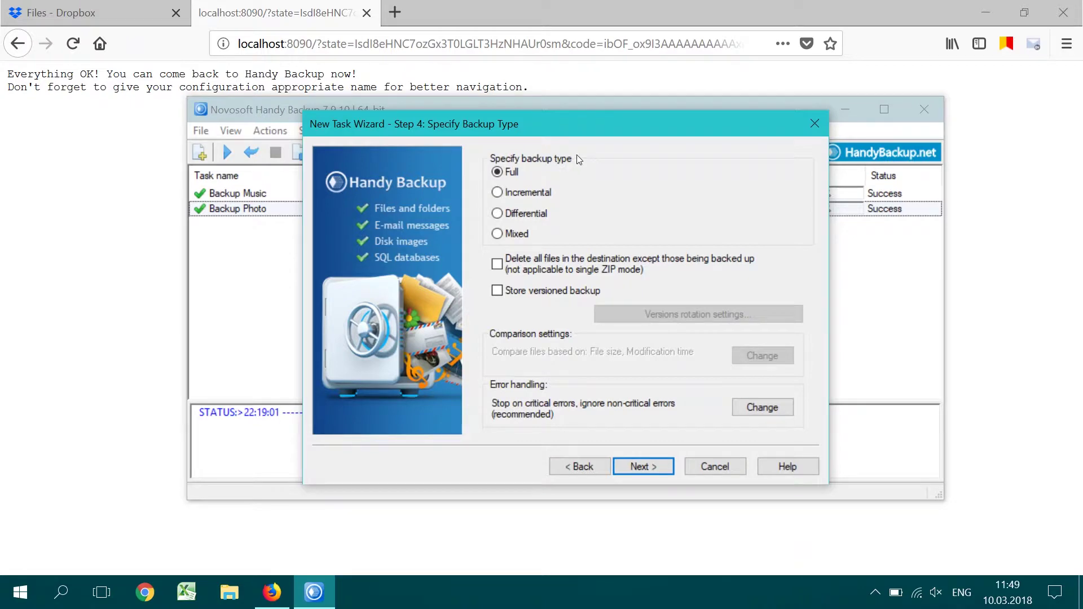
left_click(643, 471)
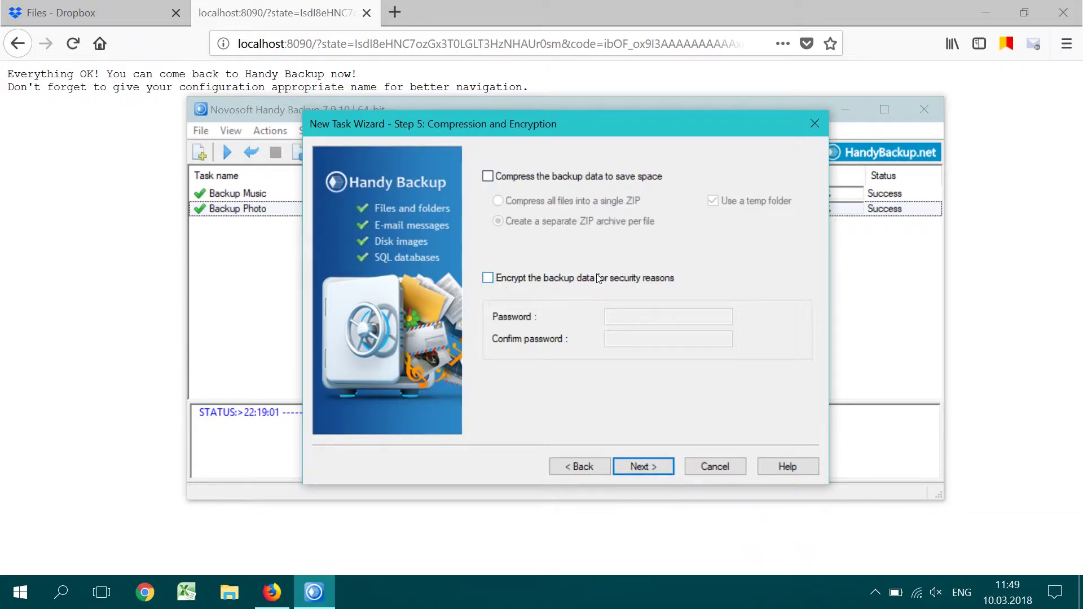
left_click(642, 468)
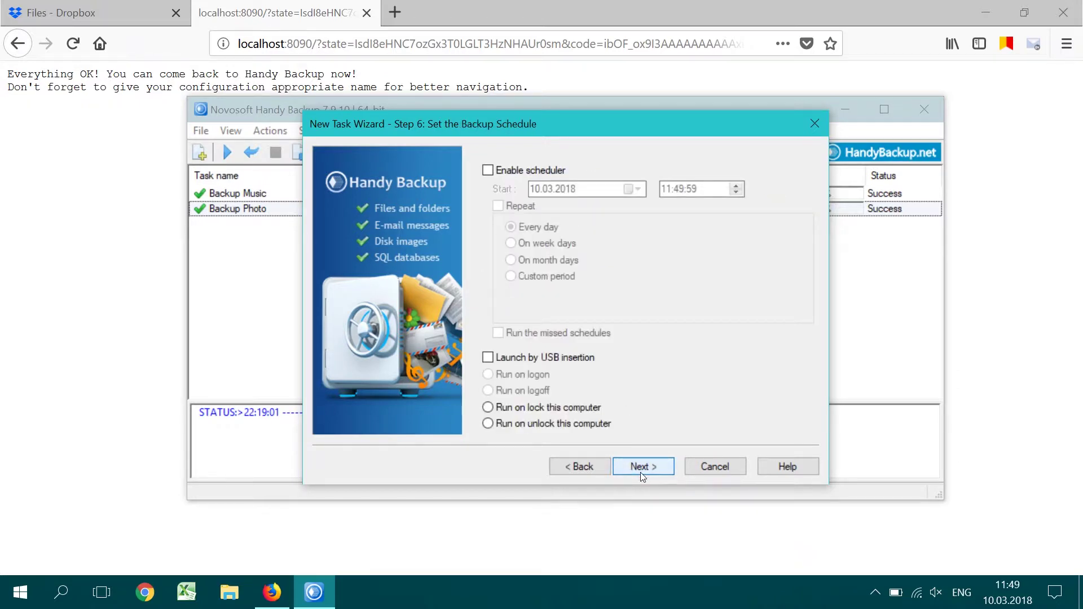
Schedule the backup to start at 12:00 and repeat on week days, Friday only.
left_click(488, 170)
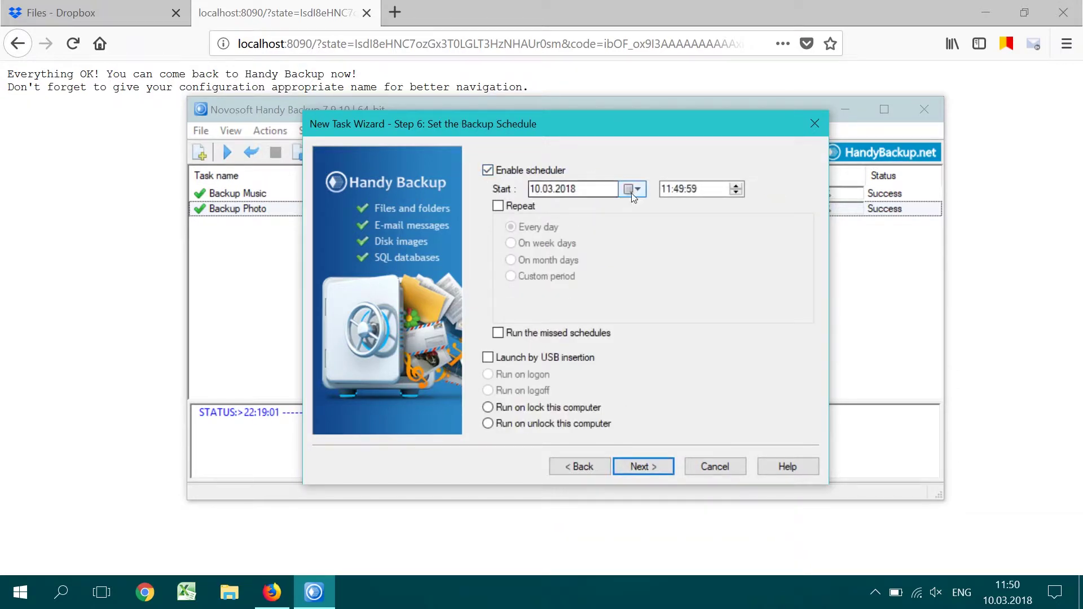
left_click(666, 189)
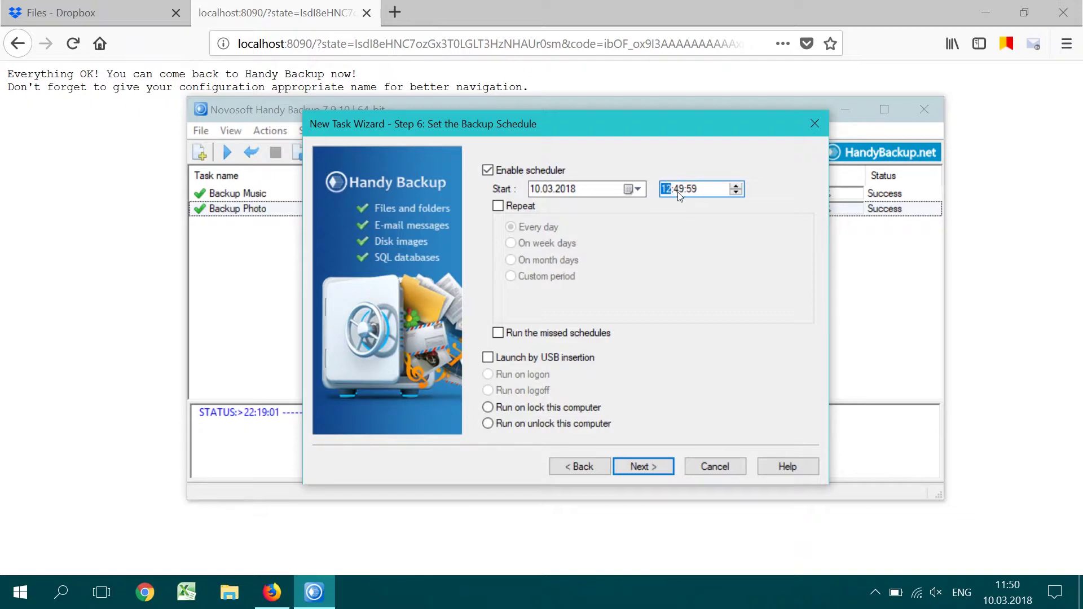
left_click(679, 191)
type("00")
left_click(498, 206)
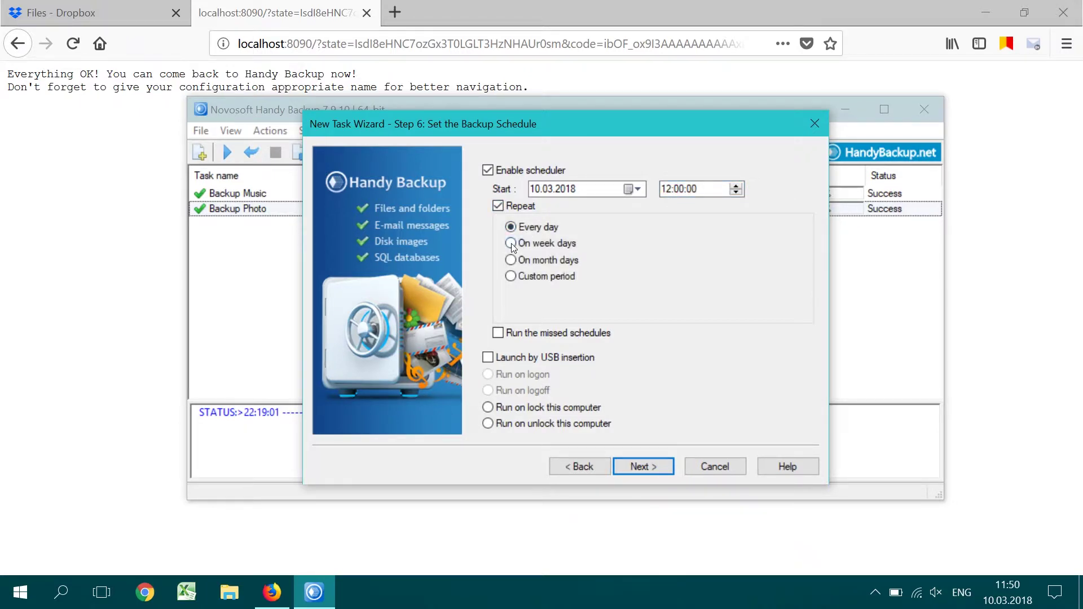
left_click(510, 243)
left_click(663, 283)
left_click(664, 282)
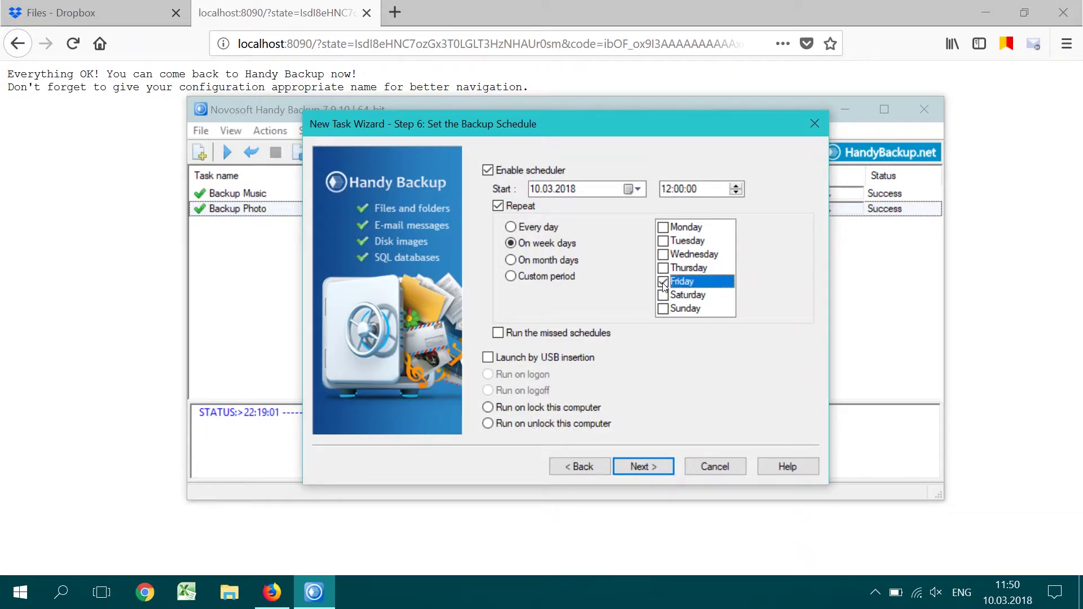
left_click(652, 465)
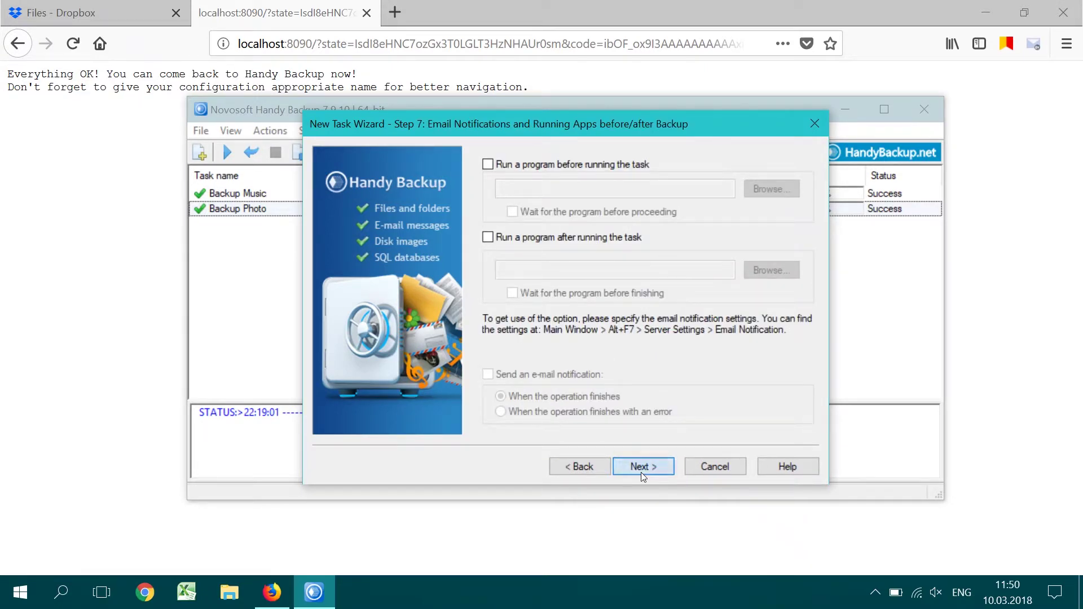
left_click(641, 468)
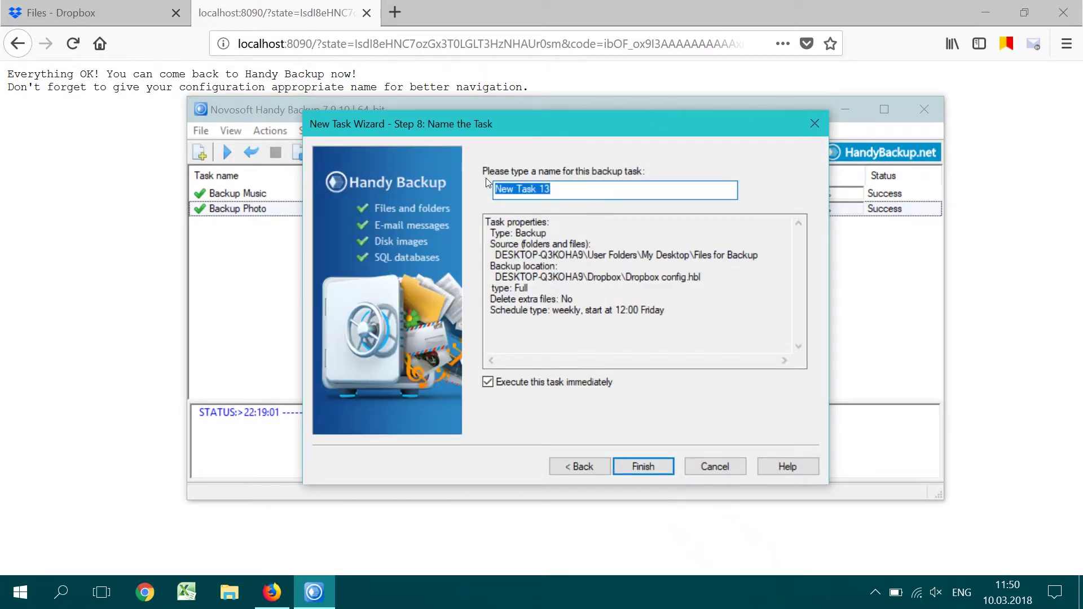
Name the task 'Backup on Dropbox' and finish the wizard so it runs.
type("Backup on Dropbox")
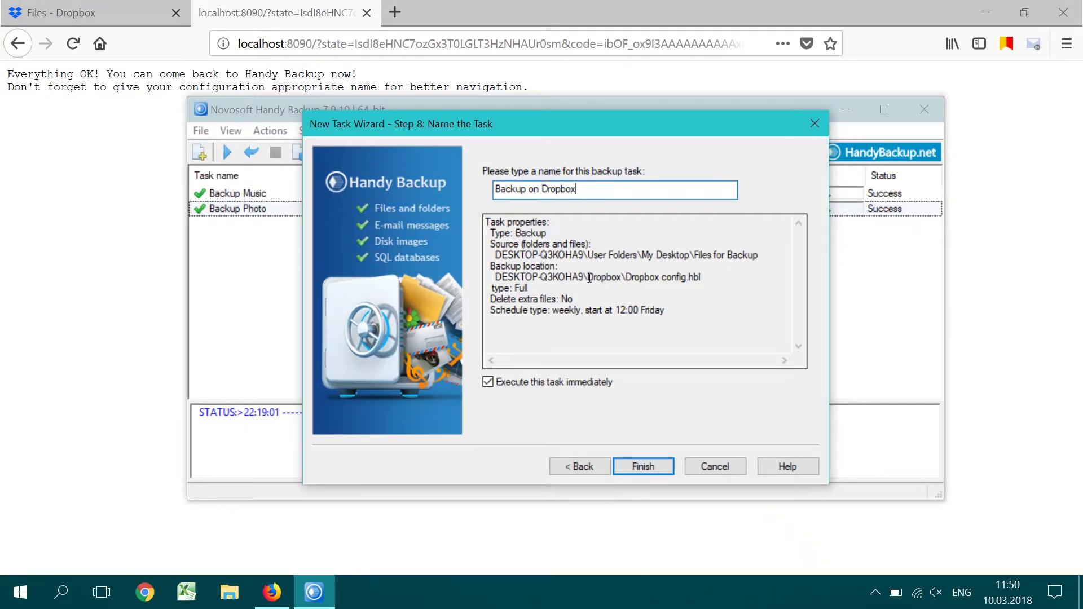
left_click(642, 467)
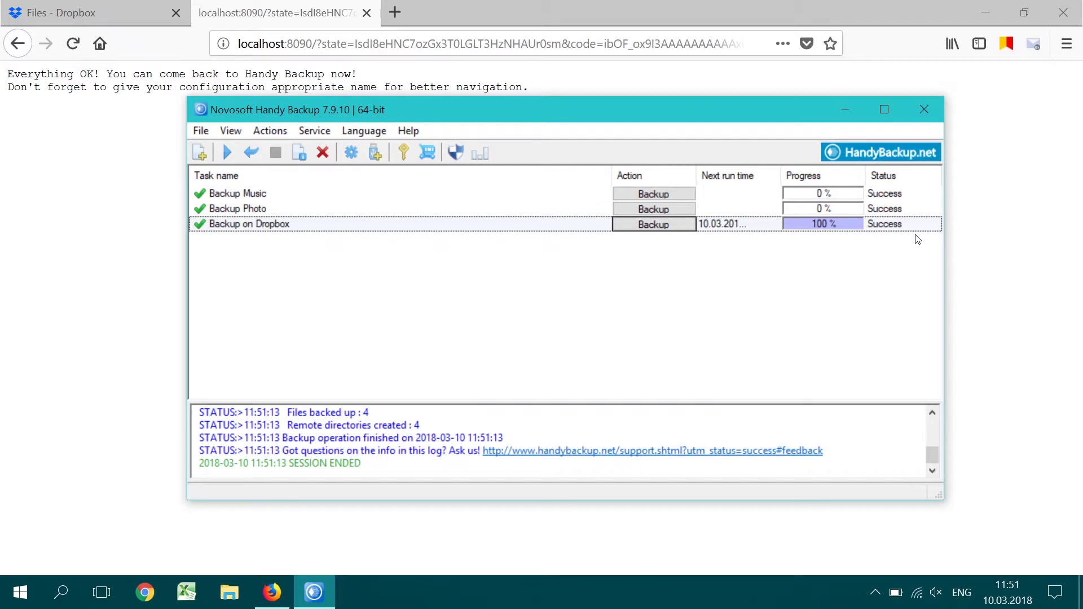
In Dropbox, browse Backup on Dropbox > 0 > Backup Files > Files for Backup and select Doc1.xlsx.
left_click(111, 15)
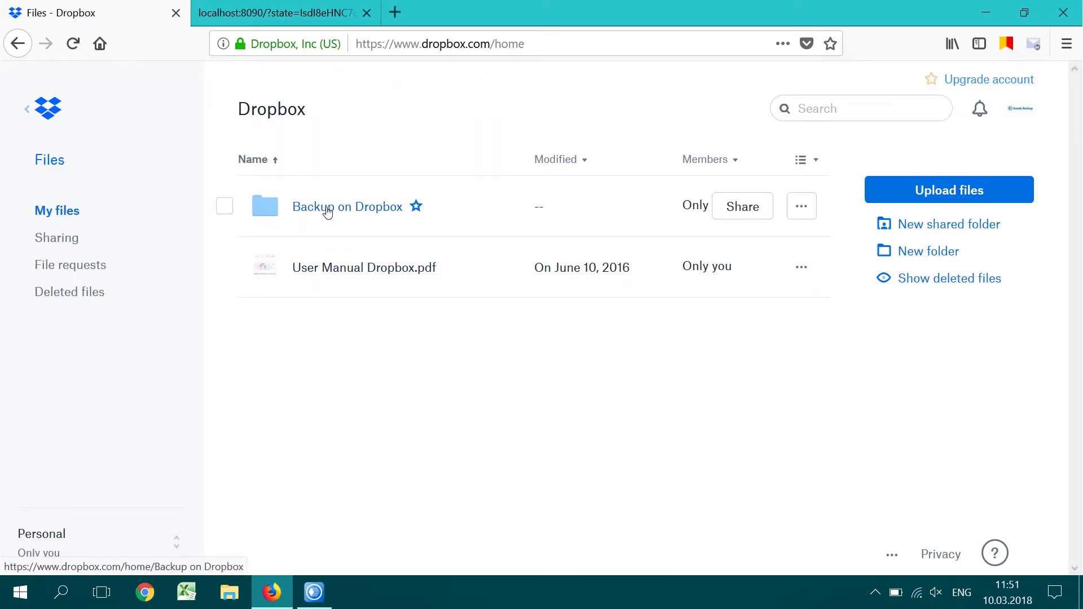
left_click(330, 211)
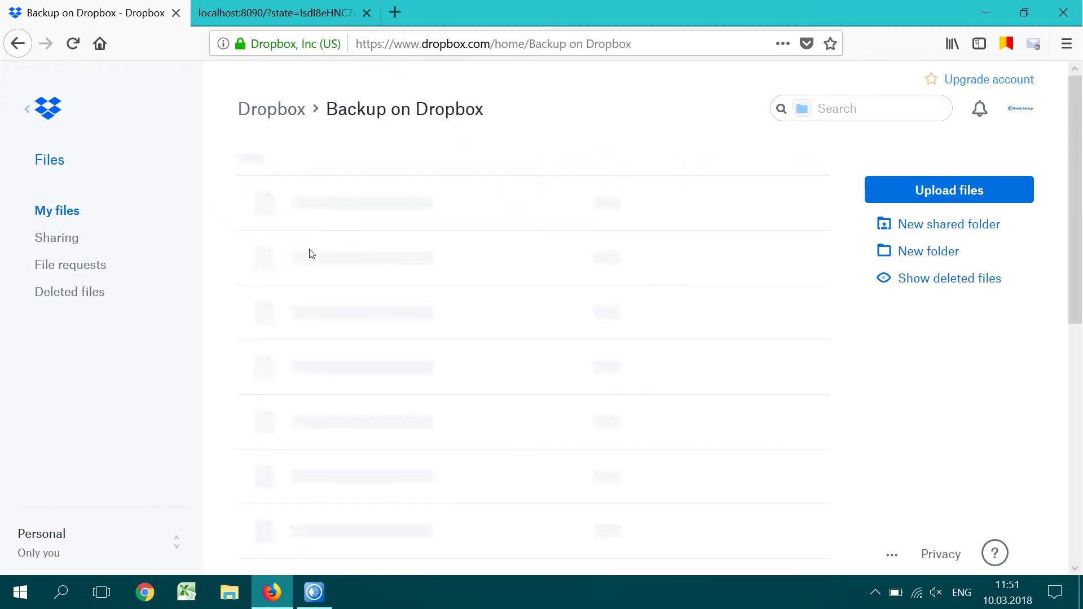
left_click(291, 208)
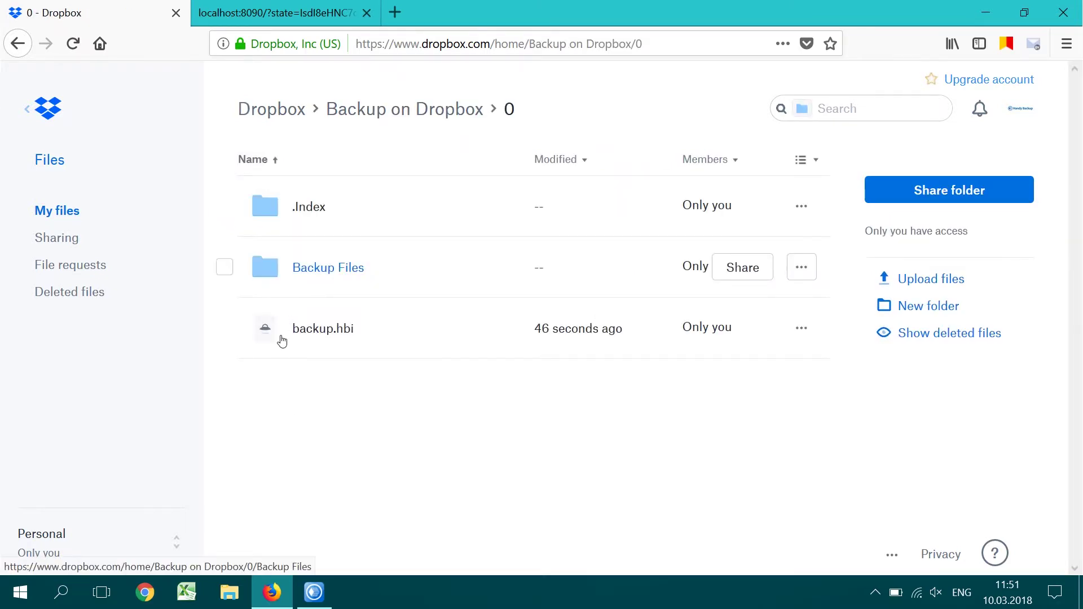
left_click(310, 271)
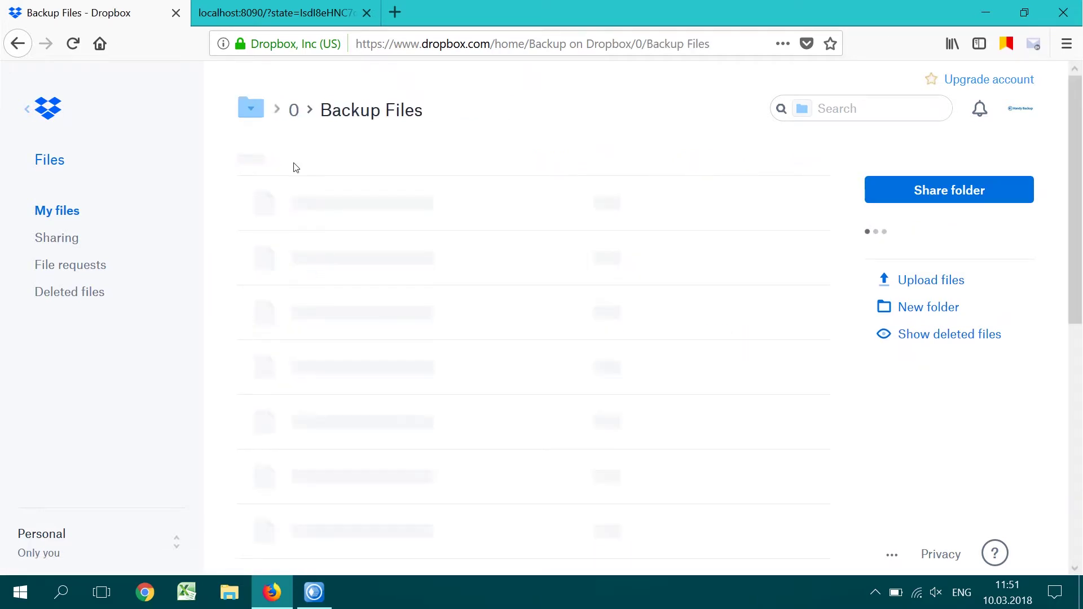
left_click(319, 210)
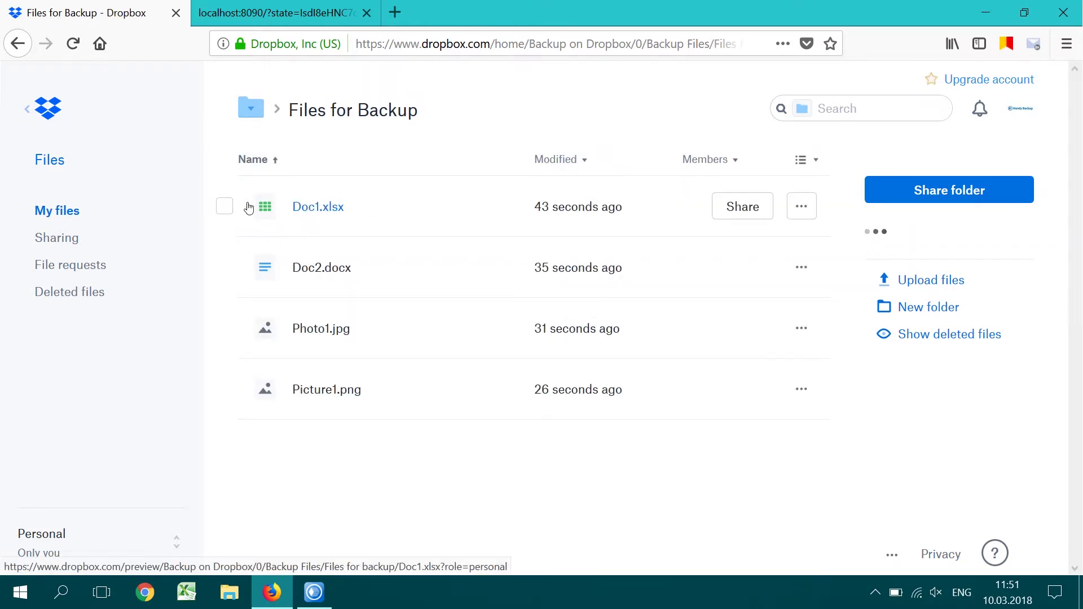
left_click(224, 207)
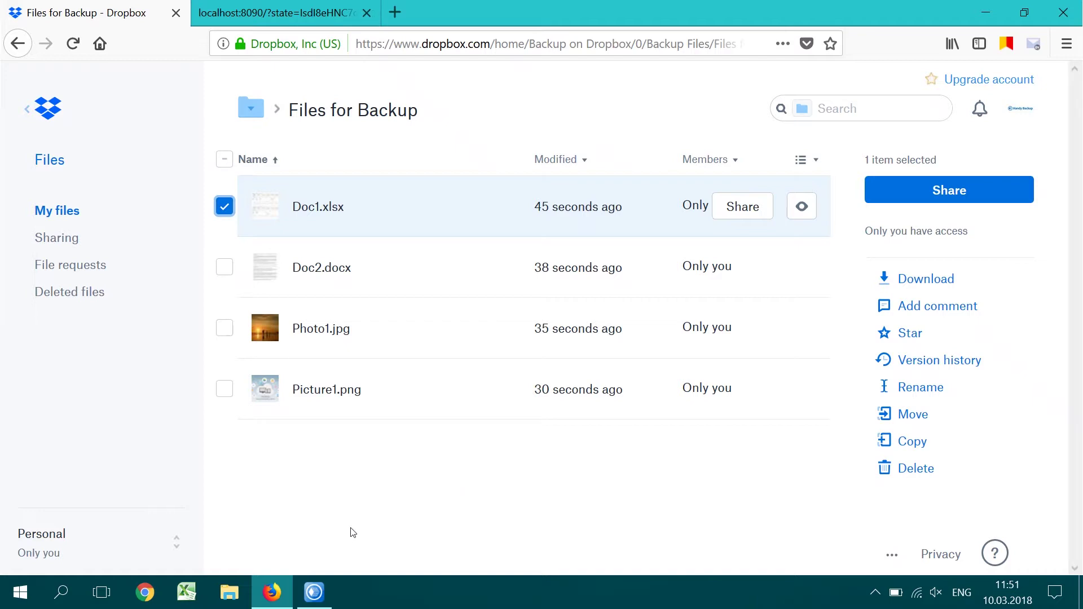
Return to Handy Backup and start another Backup-type task.
left_click(316, 592)
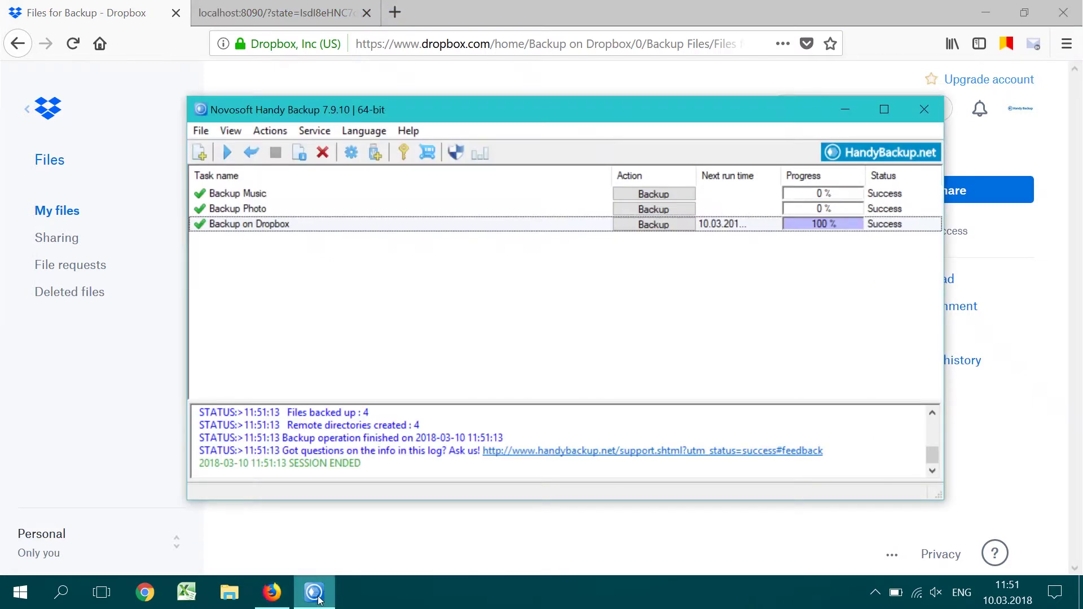
left_click(200, 130)
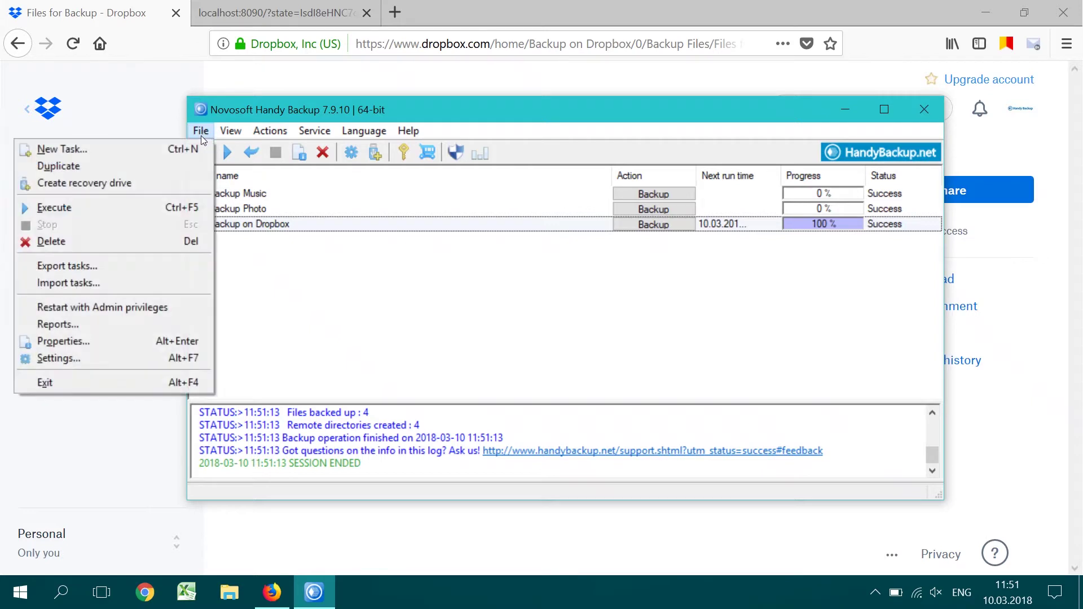
left_click(50, 147)
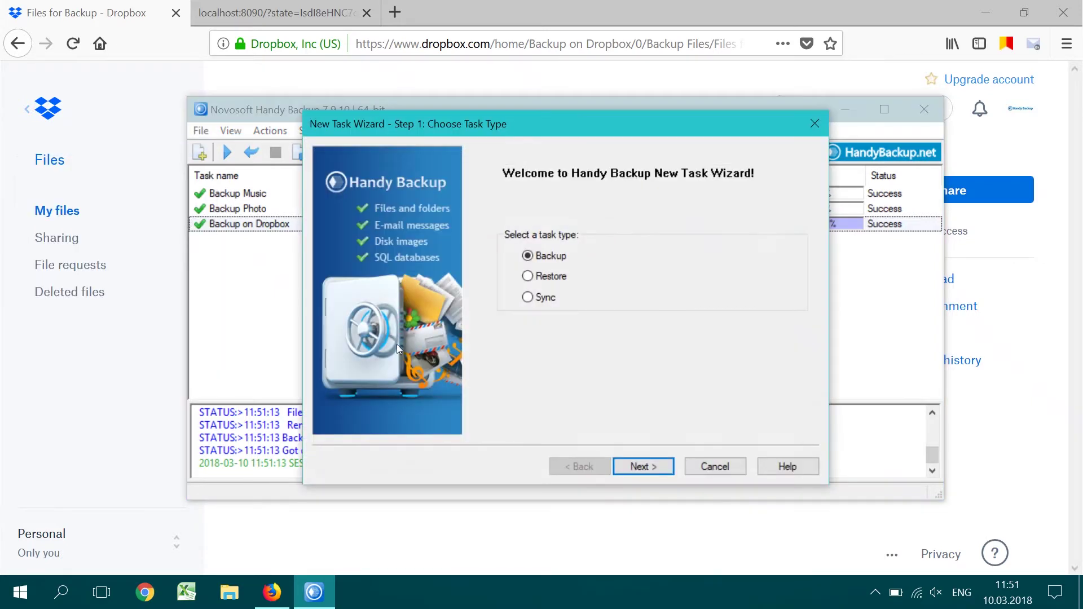
left_click(654, 466)
Select the Backup on Dropbox folder under Cloud > Dropbox config.hbl as source data.
left_click(328, 180)
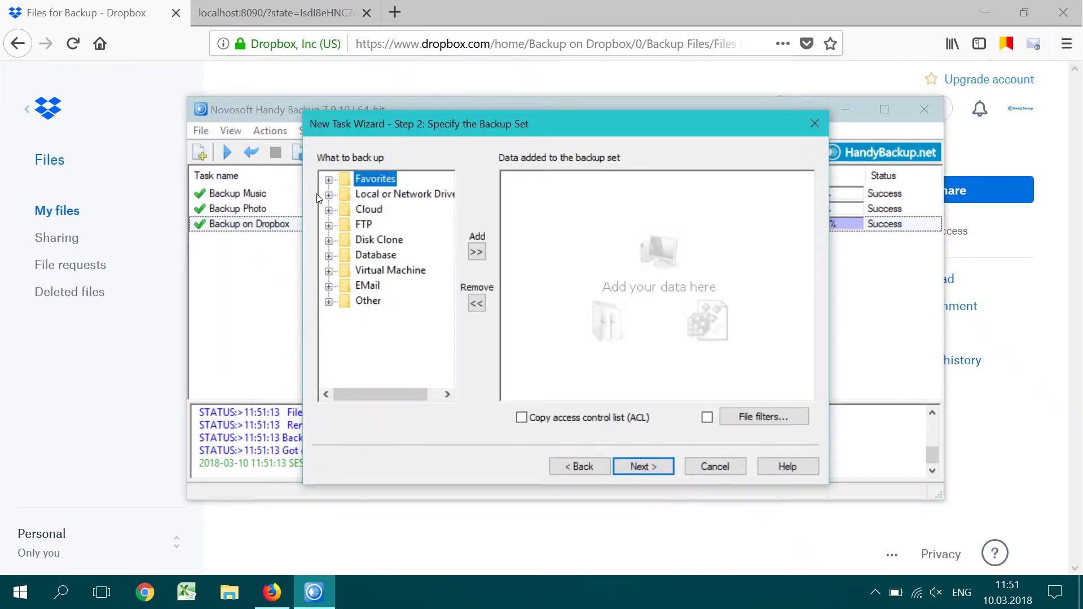
left_click(328, 210)
double_click(374, 241)
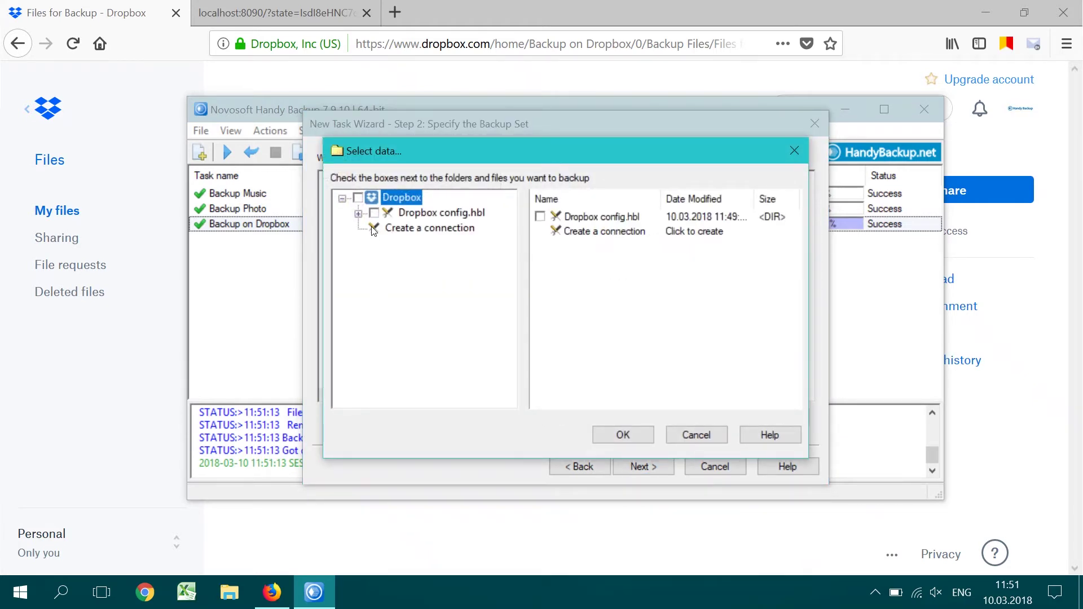
left_click(362, 216)
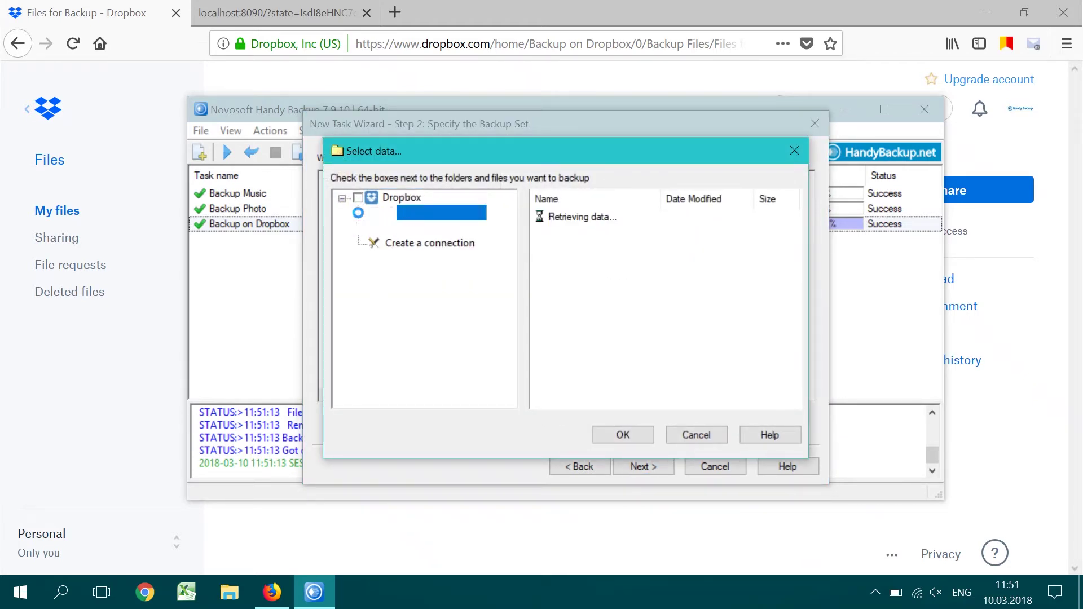
left_click(389, 228)
left_click(402, 227)
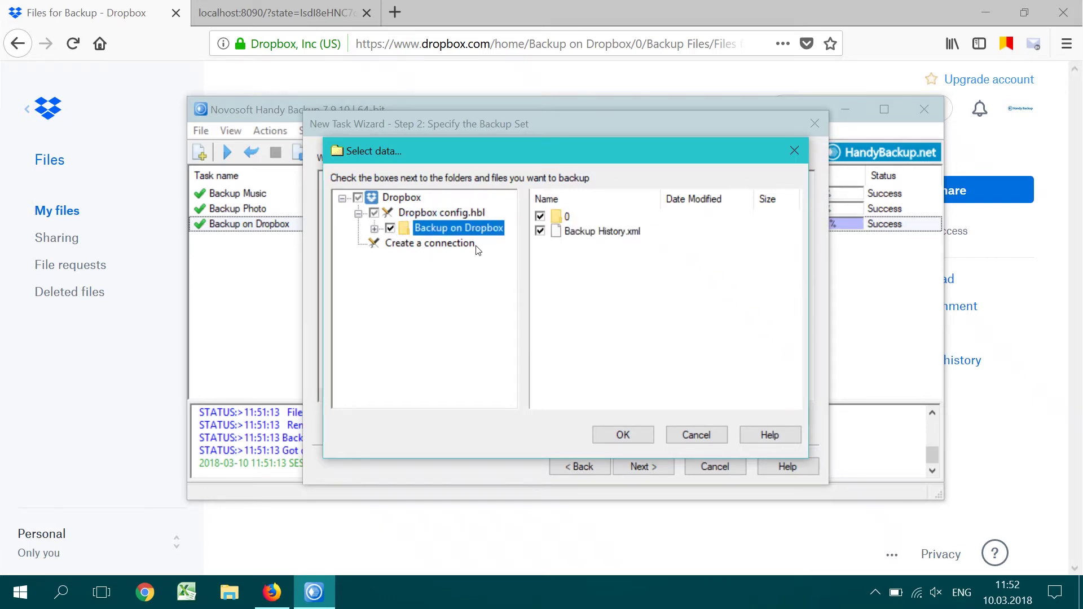
left_click(622, 434)
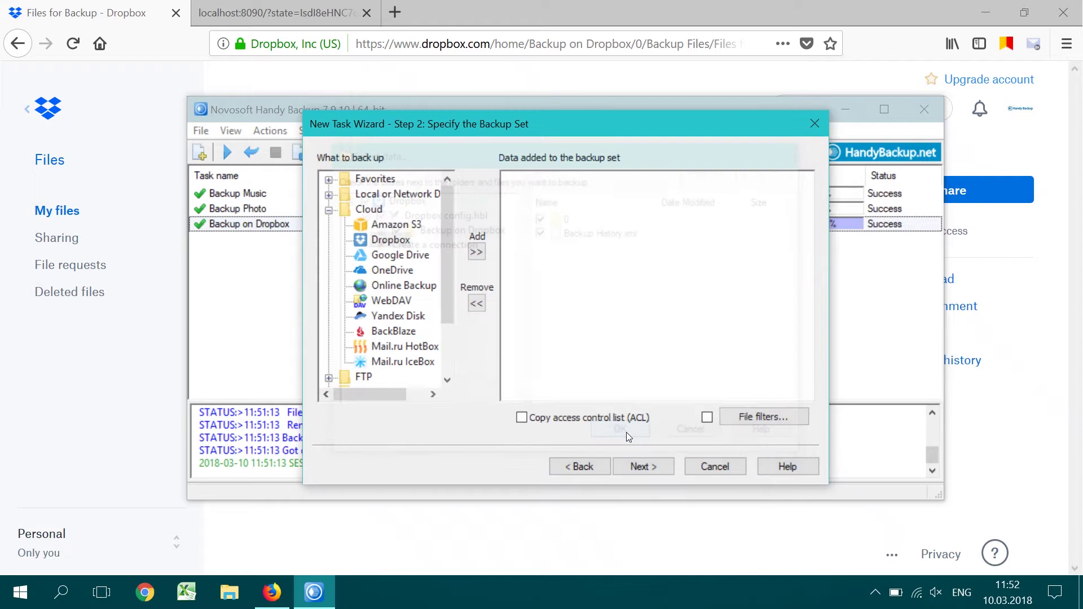
left_click(638, 469)
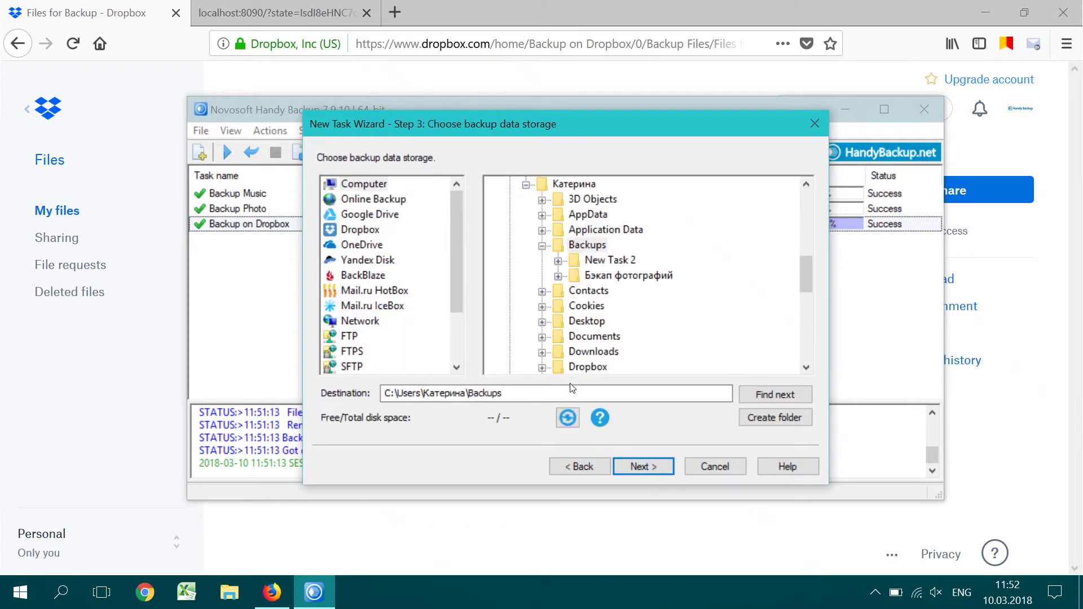